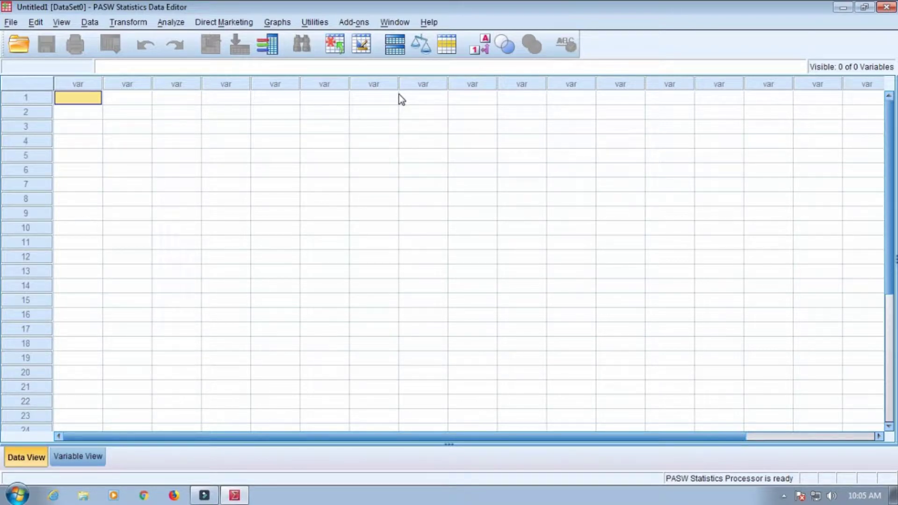
{"action": "left_click", "coordinate": [12, 26]}
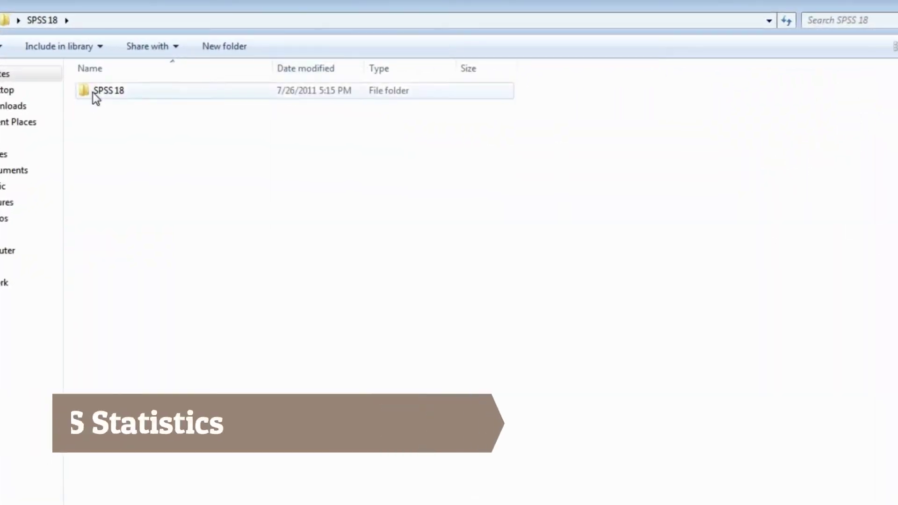
Open the Setup folder inside the nested SPSS 18 folder and launch the setup application
{"action": "double_click", "coordinate": [94, 91]}
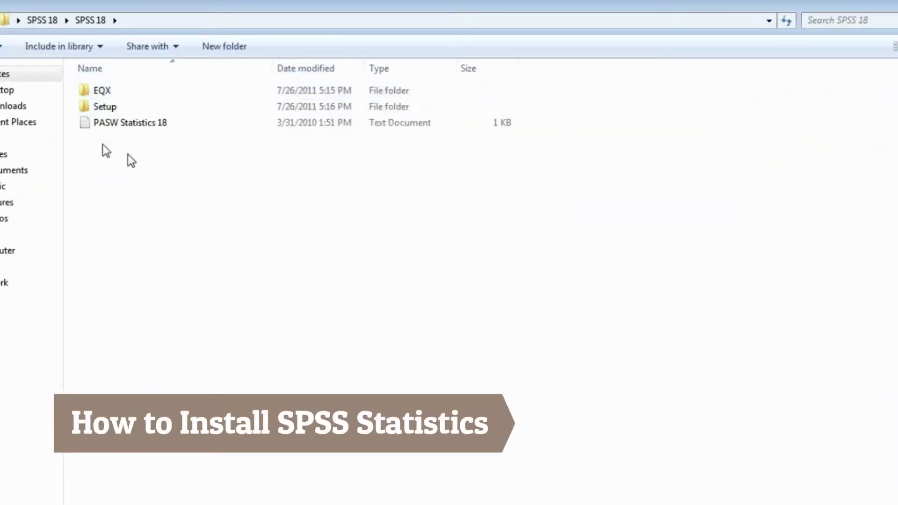
{"action": "double_click", "coordinate": [120, 109]}
{"action": "scroll", "coordinate": [165, 272], "scroll_direction": "down", "scroll_amount": 7}
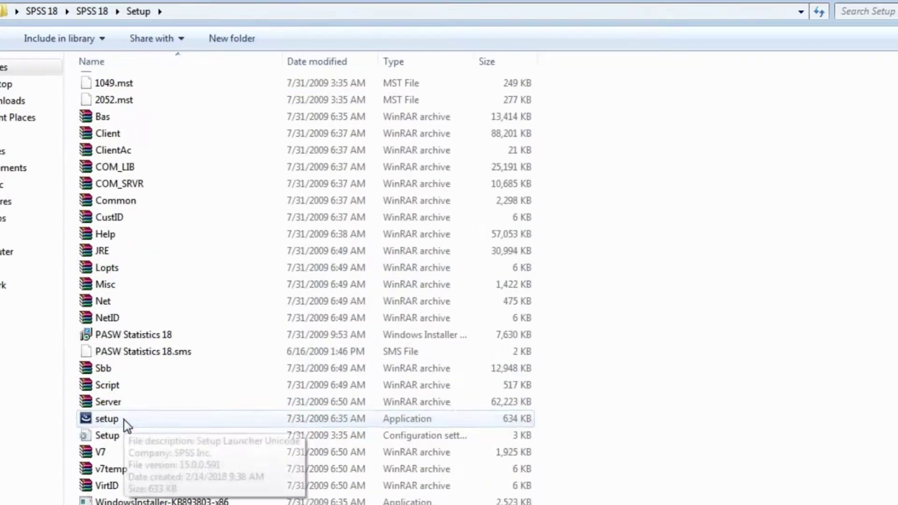
{"action": "left_click", "coordinate": [127, 421]}
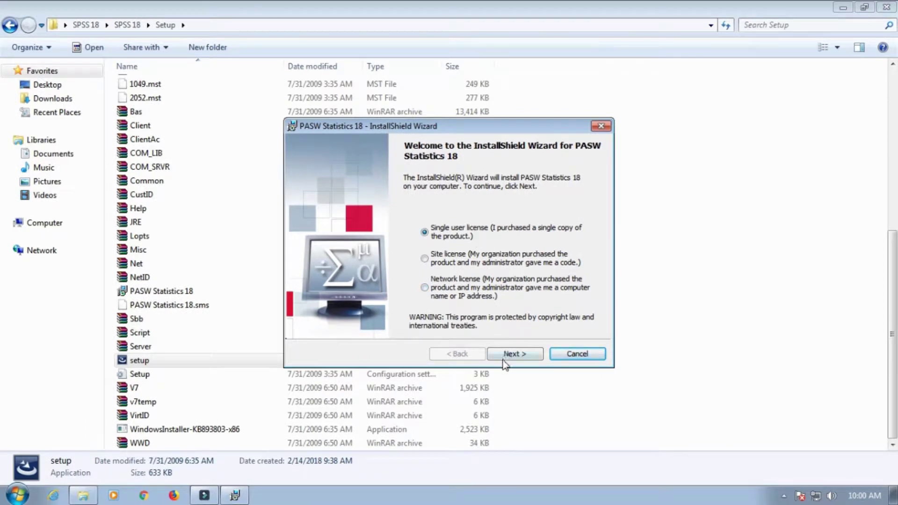
Install PASW Statistics 18 with a single user license, accepting the license agreement and keeping the prefilled customer information
{"action": "left_click", "coordinate": [526, 367]}
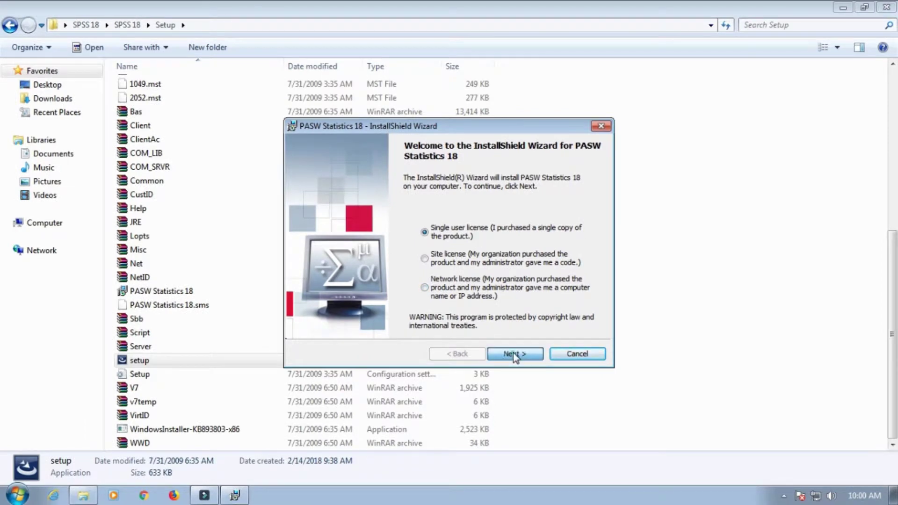
{"action": "left_click", "coordinate": [298, 306]}
{"action": "left_click", "coordinate": [511, 354]}
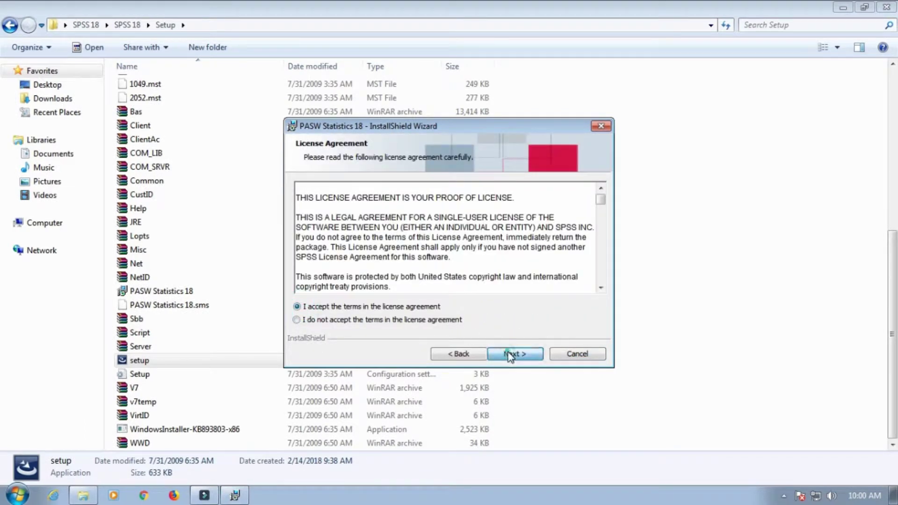
{"action": "left_click", "coordinate": [510, 356]}
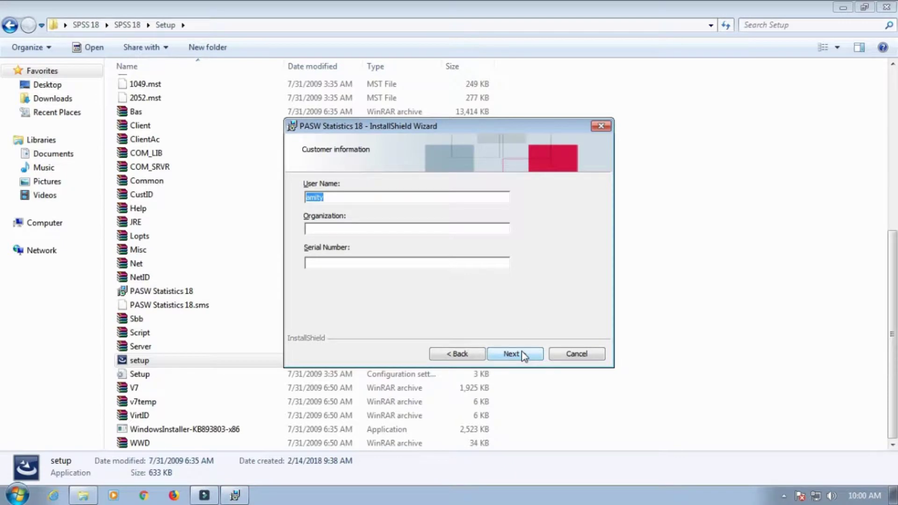
{"action": "left_click", "coordinate": [521, 354]}
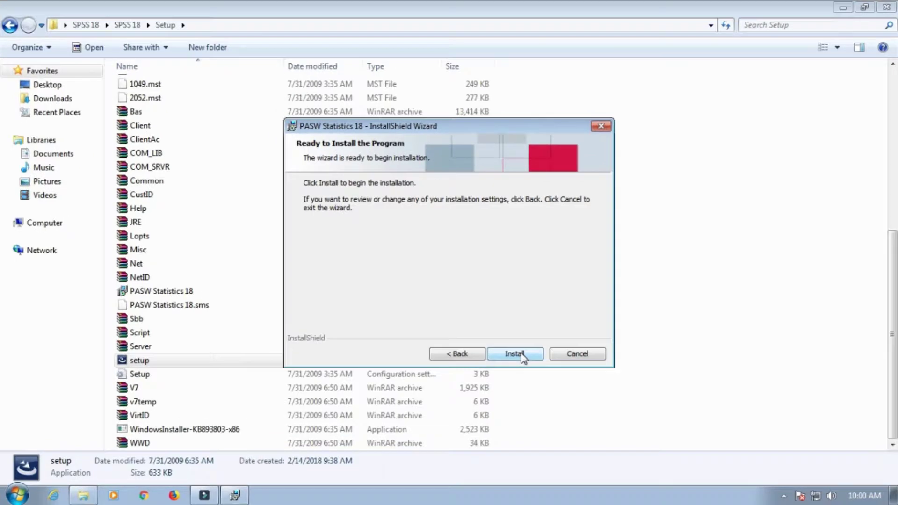
{"action": "left_click", "coordinate": [521, 354]}
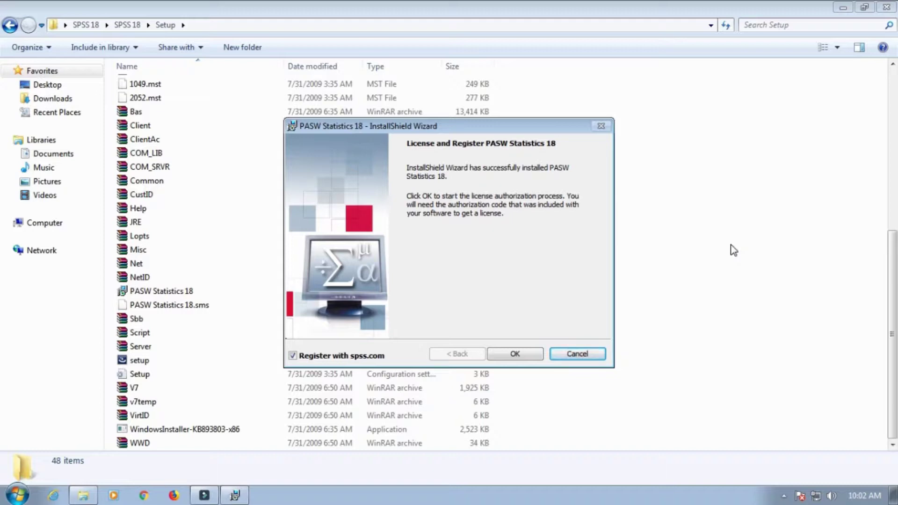
Finish the installer without registering at spss.com and cancel the License Authorization Wizard
{"action": "left_click", "coordinate": [293, 357]}
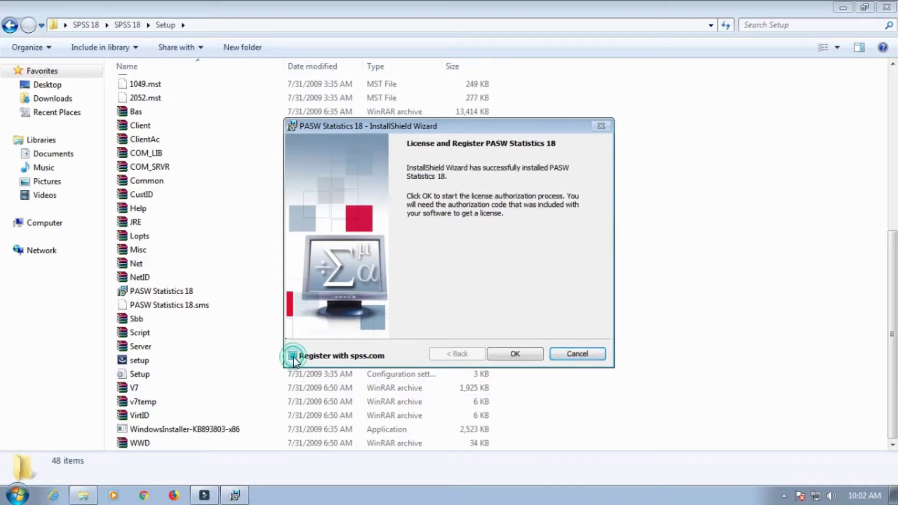
{"action": "left_click", "coordinate": [515, 354]}
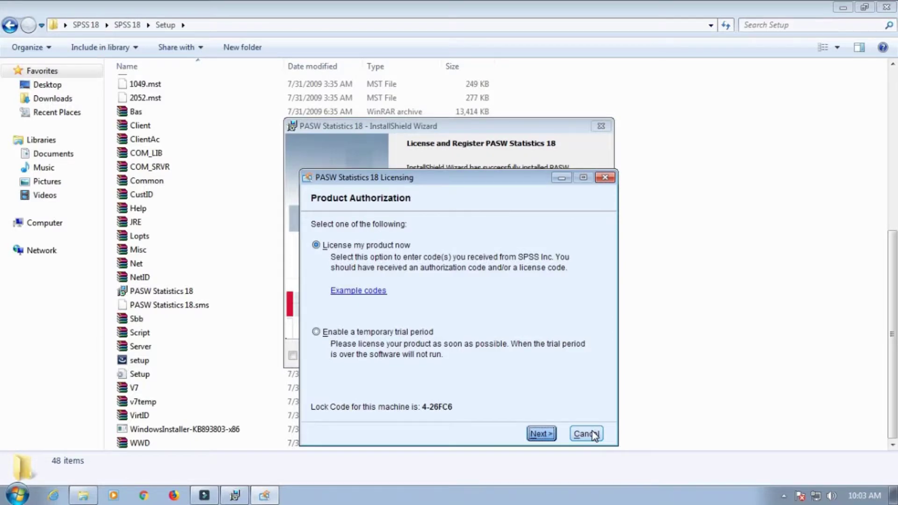
{"action": "left_click", "coordinate": [593, 434]}
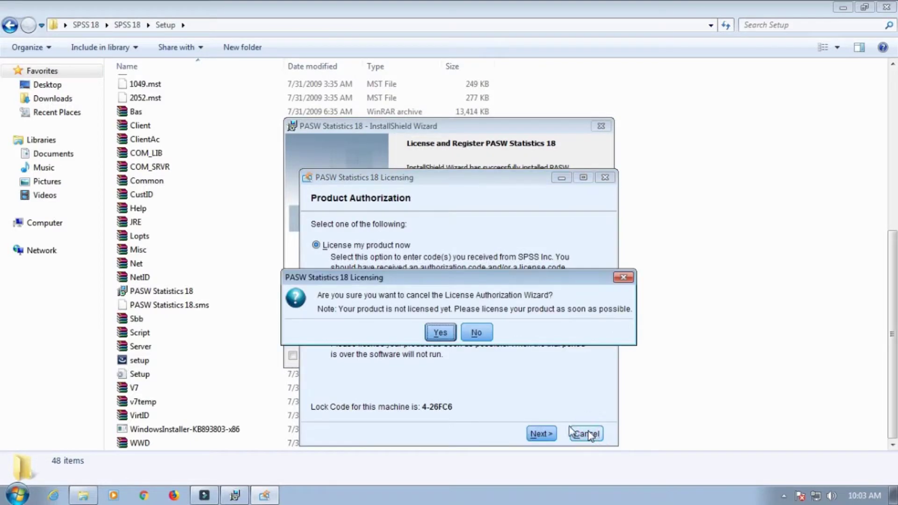
{"action": "left_click", "coordinate": [441, 334]}
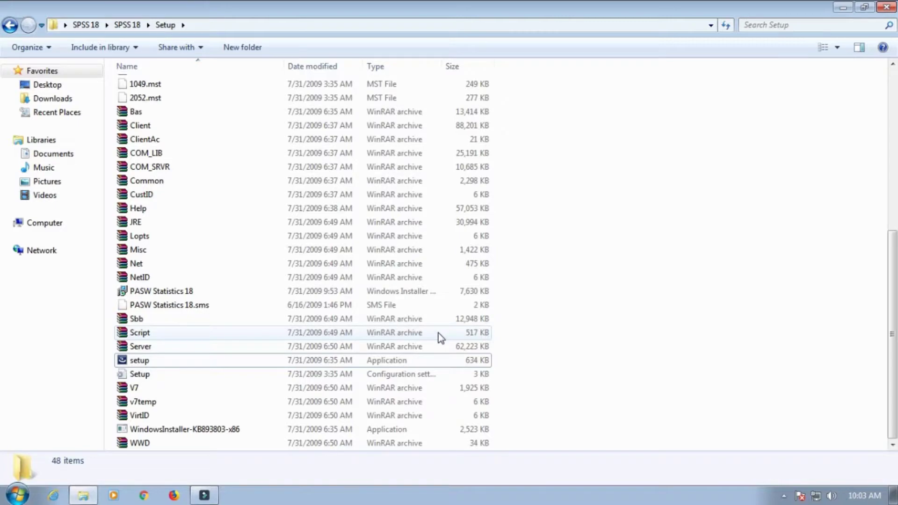
Minimize the folder window and look up PASW Statistics 18 under SPSS Inc in the installed programs
{"action": "left_click", "coordinate": [843, 7]}
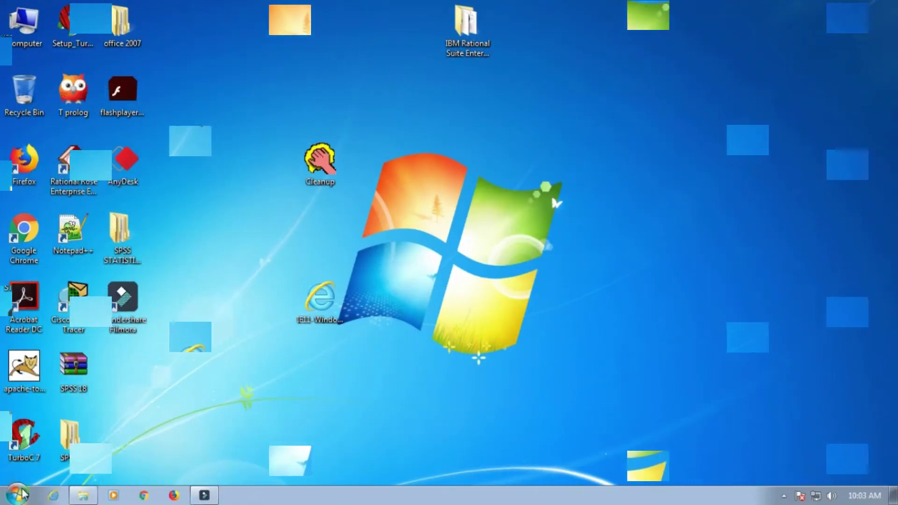
{"action": "left_click", "coordinate": [16, 494]}
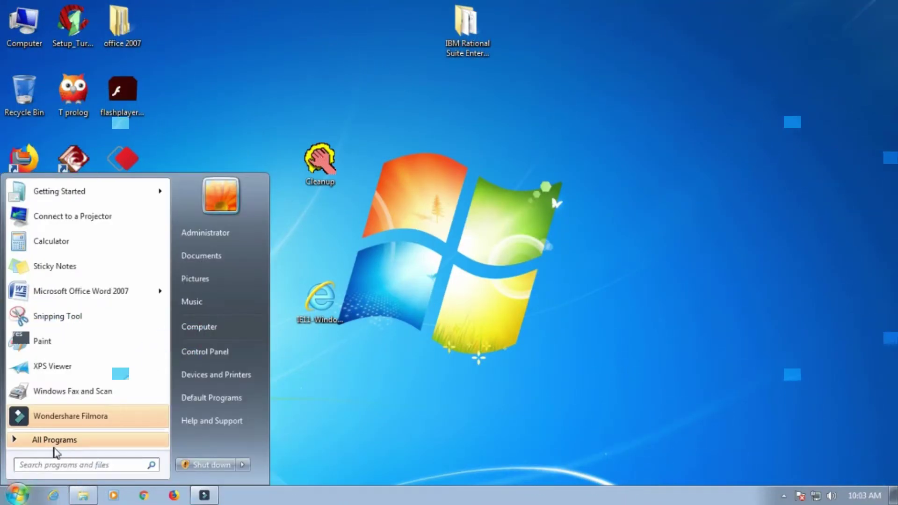
{"action": "left_click", "coordinate": [78, 442]}
{"action": "scroll", "coordinate": [94, 363], "scroll_direction": "down", "scroll_amount": 3}
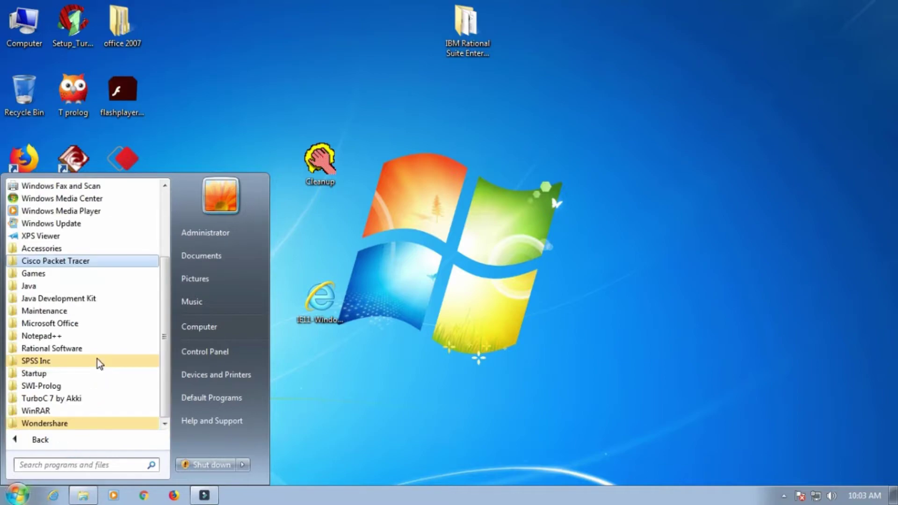
{"action": "left_click", "coordinate": [97, 359]}
{"action": "left_click", "coordinate": [94, 397]}
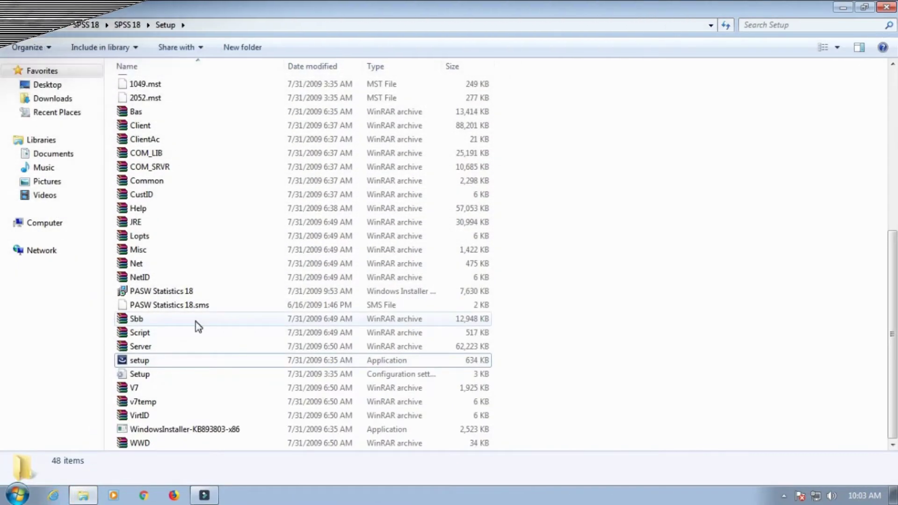
Copy all five files from the EQX folder inside SPSS 18
{"action": "left_click", "coordinate": [10, 26]}
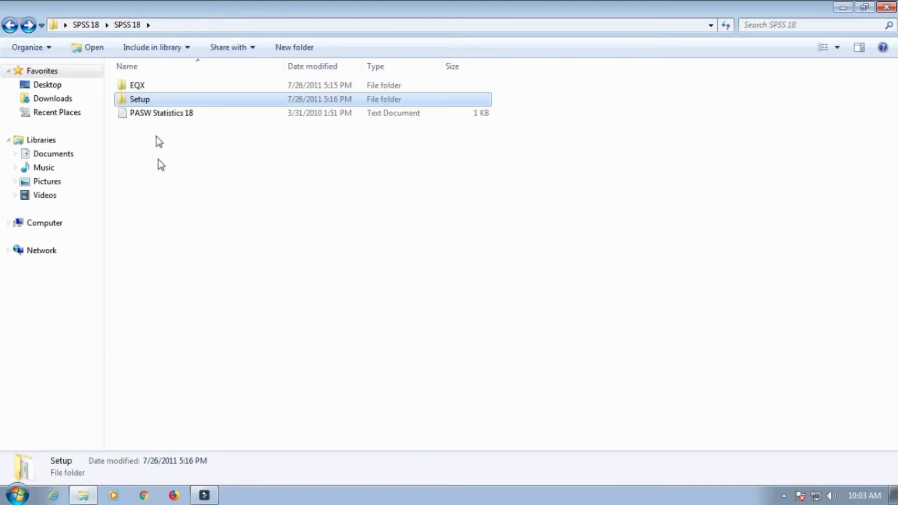
{"action": "double_click", "coordinate": [147, 86]}
{"action": "left_click_drag", "start_coordinate": [142, 173], "coordinate": [156, 85]}
{"action": "right_click", "coordinate": [164, 90]}
{"action": "left_click", "coordinate": [200, 225]}
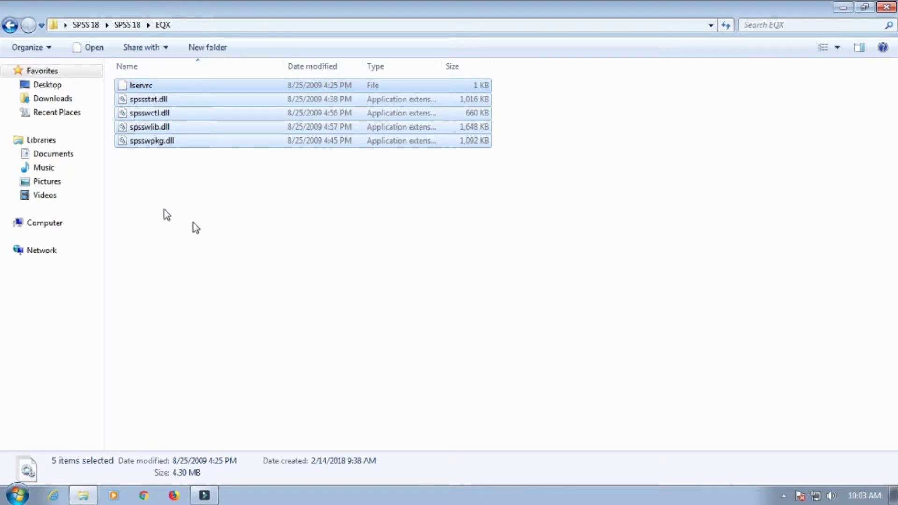
Go to the installation folder C:\Program Files (x86)\SPSSInc\PASWStatistics18
{"action": "left_click", "coordinate": [45, 223]}
{"action": "double_click", "coordinate": [196, 102]}
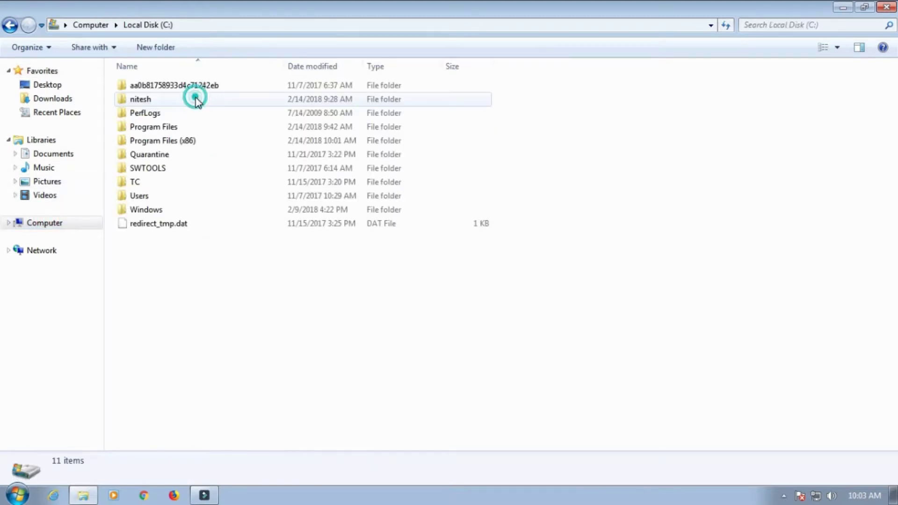
{"action": "double_click", "coordinate": [184, 127]}
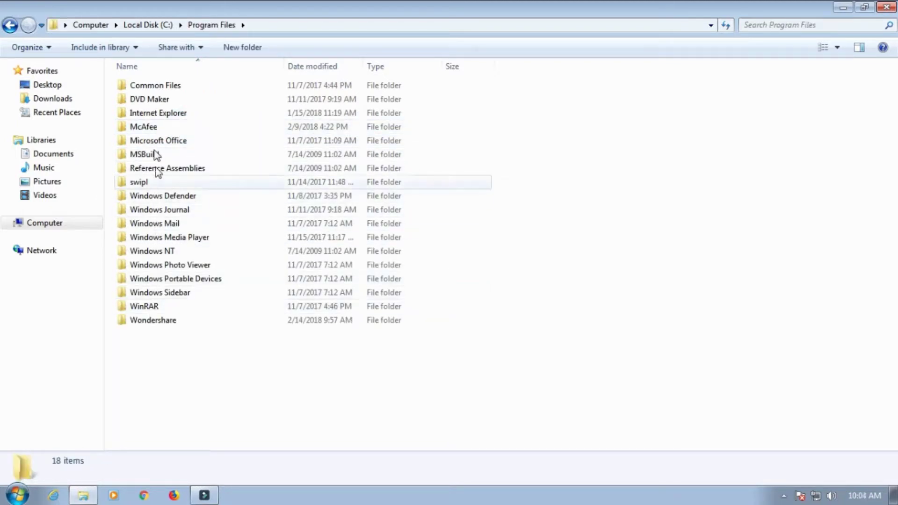
{"action": "left_click", "coordinate": [148, 25]}
{"action": "double_click", "coordinate": [199, 143]}
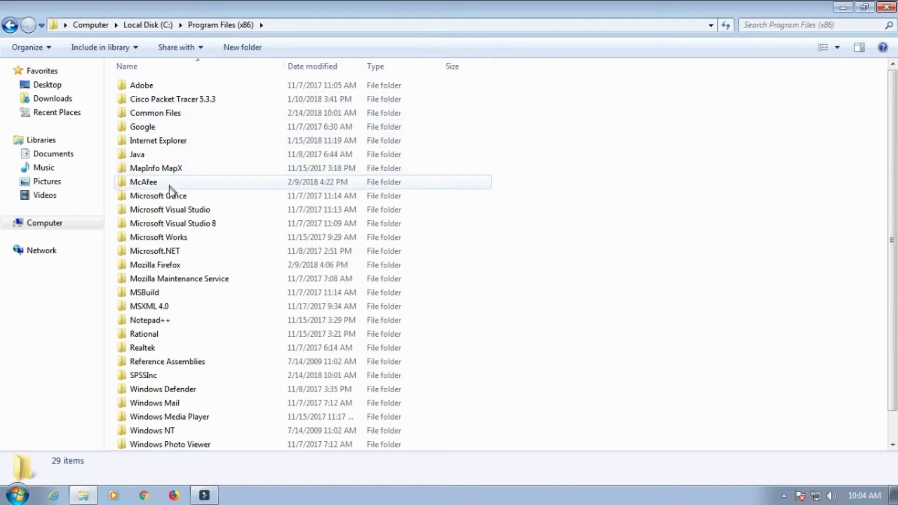
{"action": "left_click", "coordinate": [162, 375]}
{"action": "double_click", "coordinate": [158, 375]}
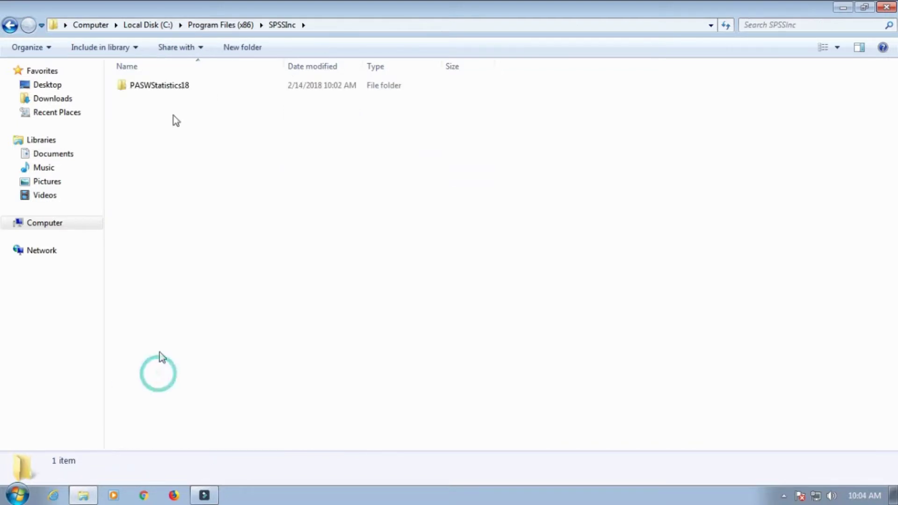
{"action": "left_click", "coordinate": [159, 86]}
{"action": "double_click", "coordinate": [192, 85]}
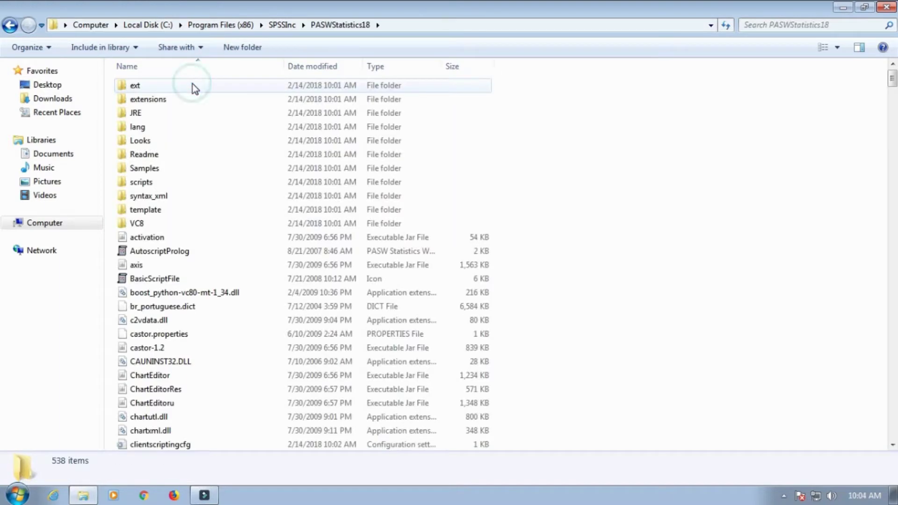
Paste the copied files into the PASWStatistics18 folder, replacing the existing DLL files with the same names
{"action": "left_click", "coordinate": [640, 109]}
{"action": "right_click", "coordinate": [641, 109]}
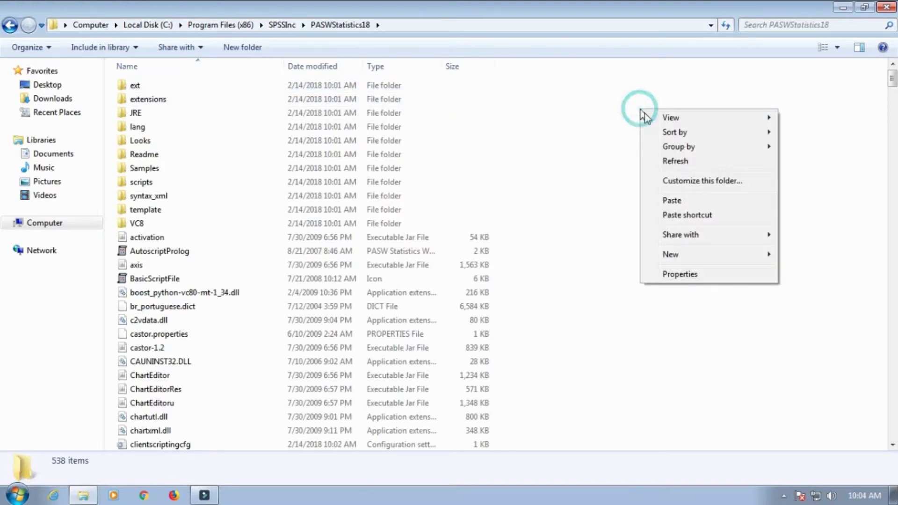
{"action": "left_click", "coordinate": [683, 198]}
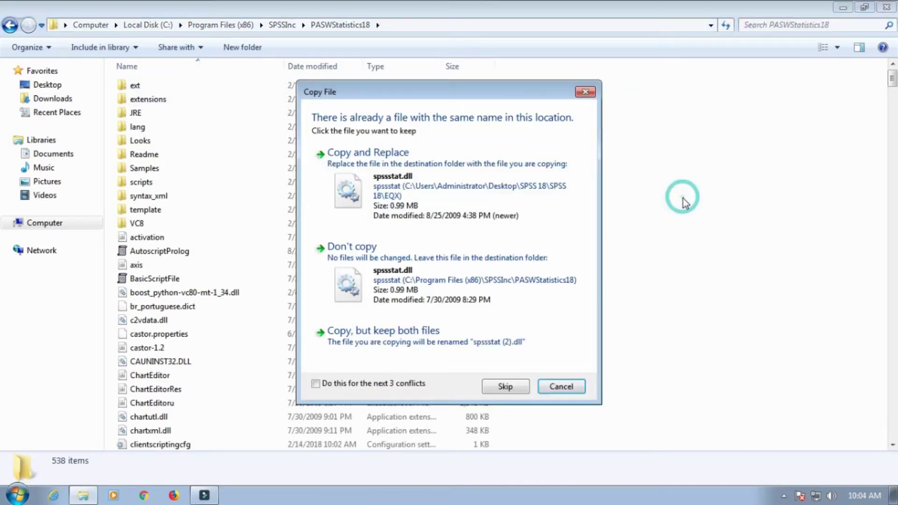
{"action": "left_click", "coordinate": [416, 186]}
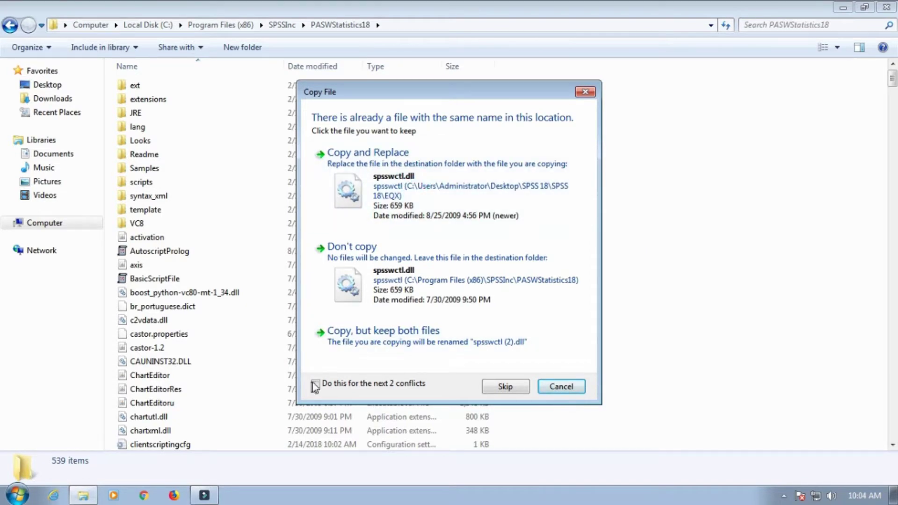
{"action": "left_click", "coordinate": [396, 187]}
{"action": "left_click", "coordinate": [396, 188]}
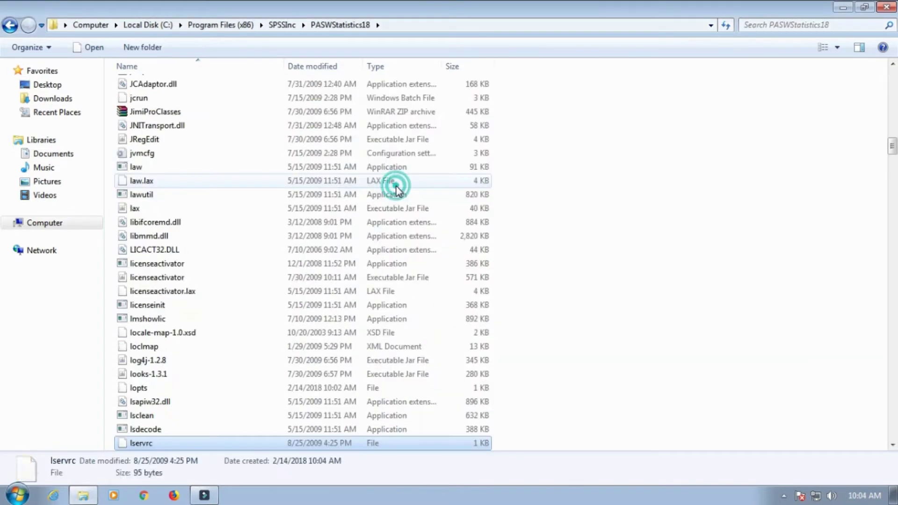
Look through the files in the PASWStatistics18 folder and close its window
{"action": "scroll", "coordinate": [198, 290], "scroll_direction": "down", "scroll_amount": 20}
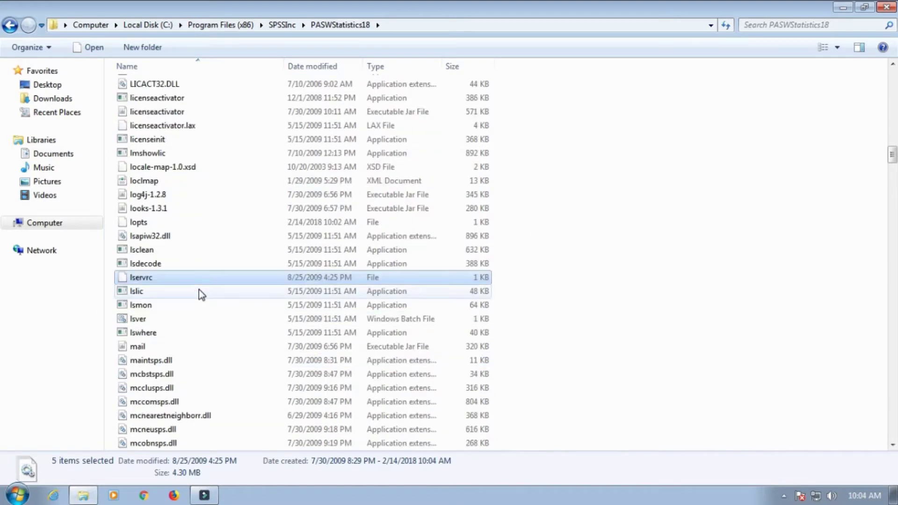
{"action": "scroll", "coordinate": [198, 290], "scroll_direction": "down", "scroll_amount": 20}
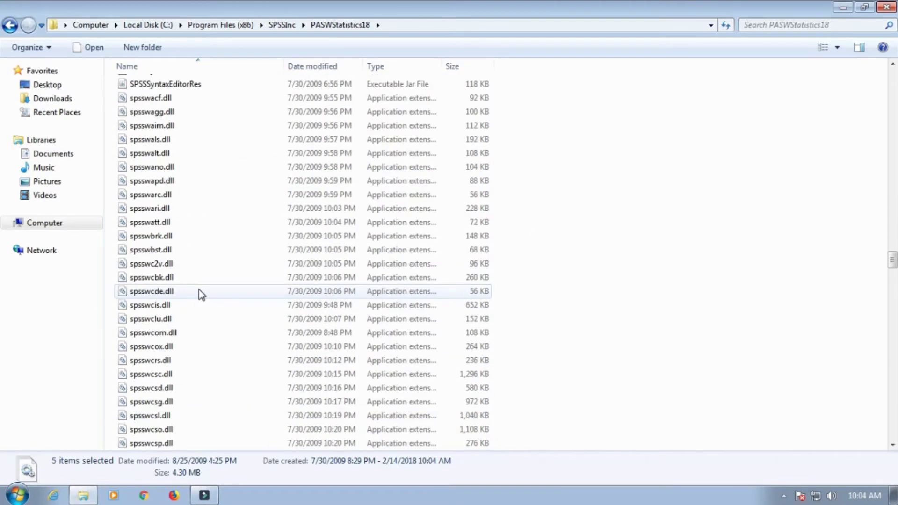
{"action": "left_click", "coordinate": [752, 251]}
{"action": "scroll", "coordinate": [215, 240], "scroll_direction": "up", "scroll_amount": 20}
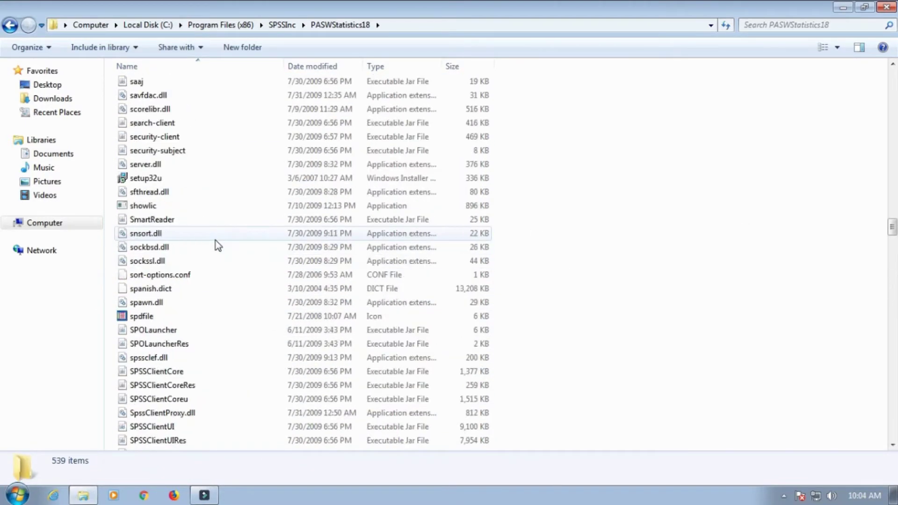
{"action": "scroll", "coordinate": [215, 240], "scroll_direction": "up", "scroll_amount": 2}
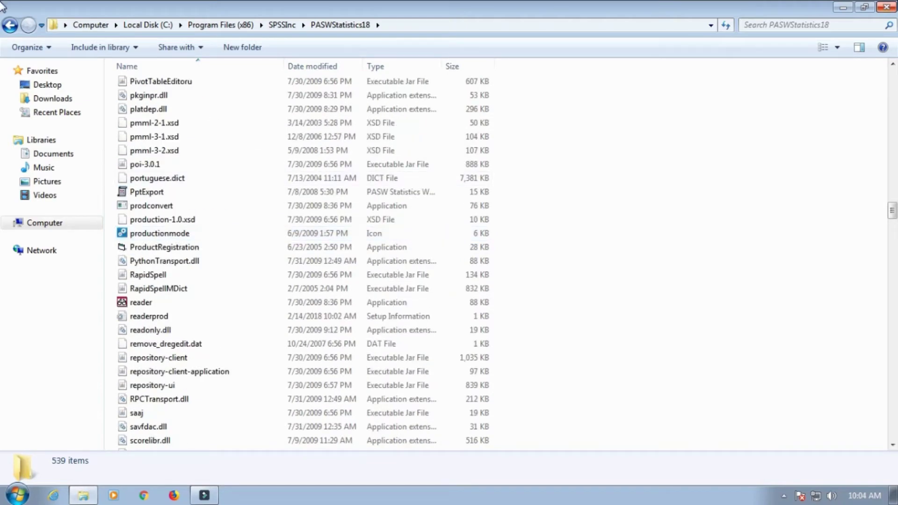
{"action": "left_click", "coordinate": [887, 7]}
{"action": "right_click", "coordinate": [242, 114]}
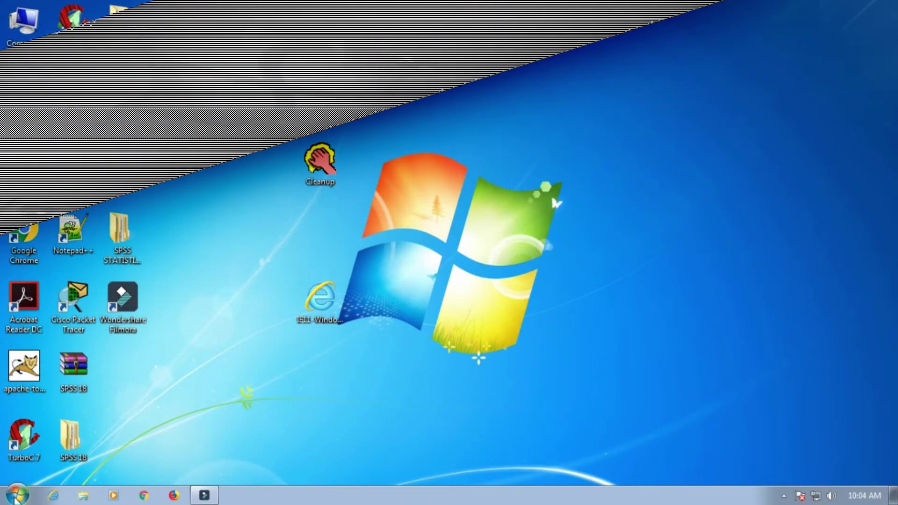
Start PASW Statistics 18 from the SPSS Inc program group
{"action": "left_click", "coordinate": [17, 495]}
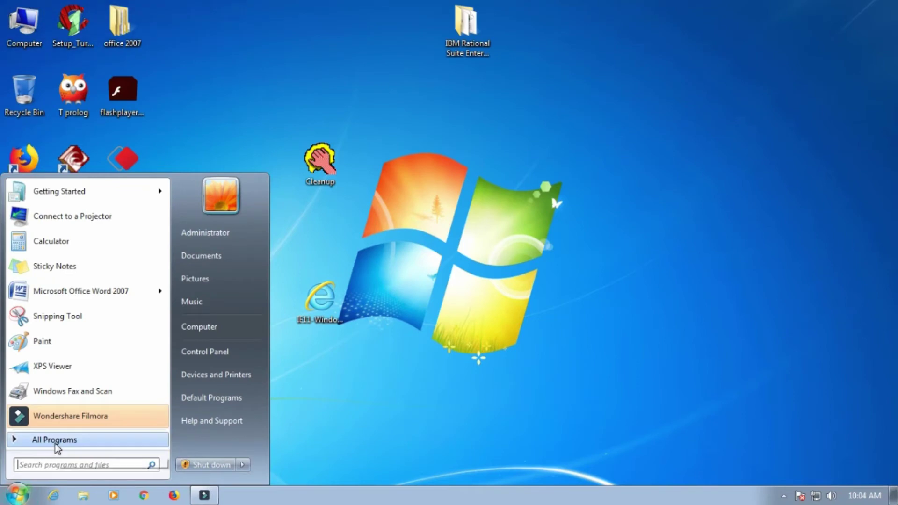
{"action": "left_click", "coordinate": [55, 440]}
{"action": "left_click", "coordinate": [65, 361]}
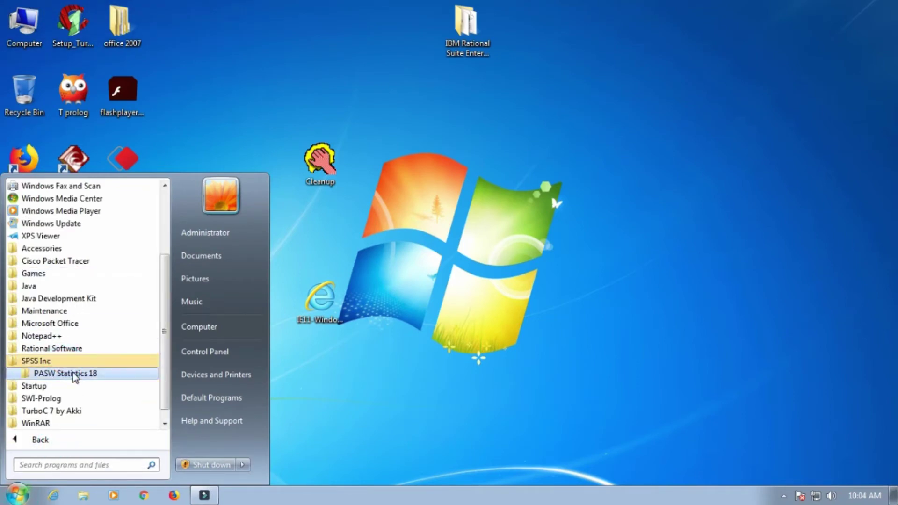
{"action": "left_click", "coordinate": [66, 373]}
{"action": "left_click", "coordinate": [62, 399]}
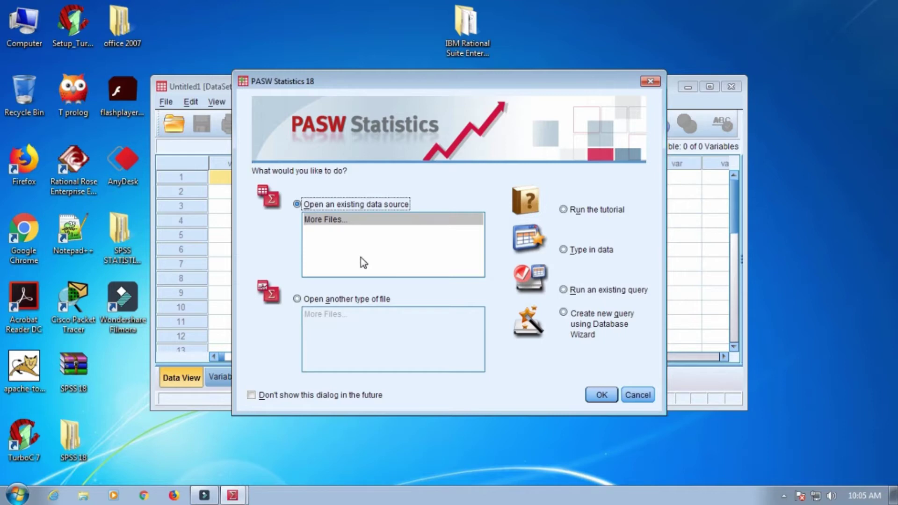
Dismiss the startup and Open Data dialogs without loading a file, and maximize the Data Editor window
{"action": "left_click", "coordinate": [602, 395]}
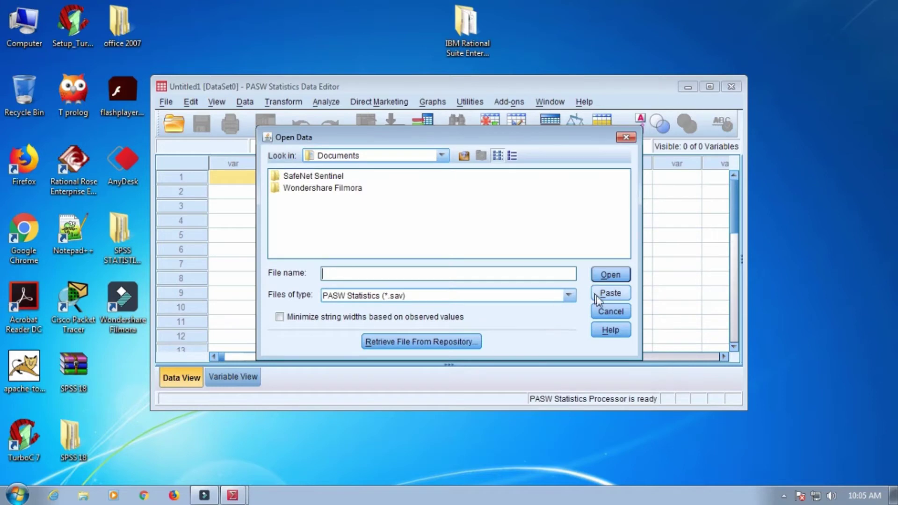
{"action": "left_click", "coordinate": [605, 311]}
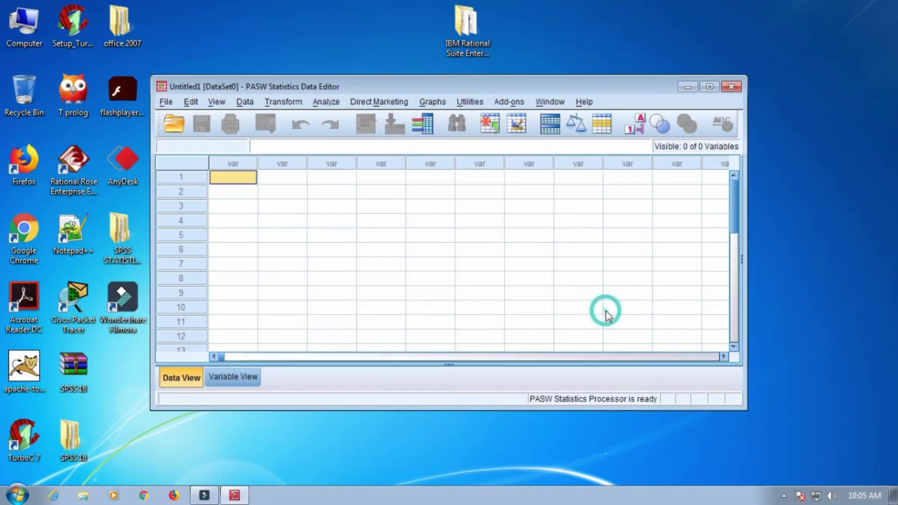
{"action": "left_click", "coordinate": [709, 87]}
View the Variable View, return to the Data View and try to show the variable information
{"action": "left_click", "coordinate": [66, 458]}
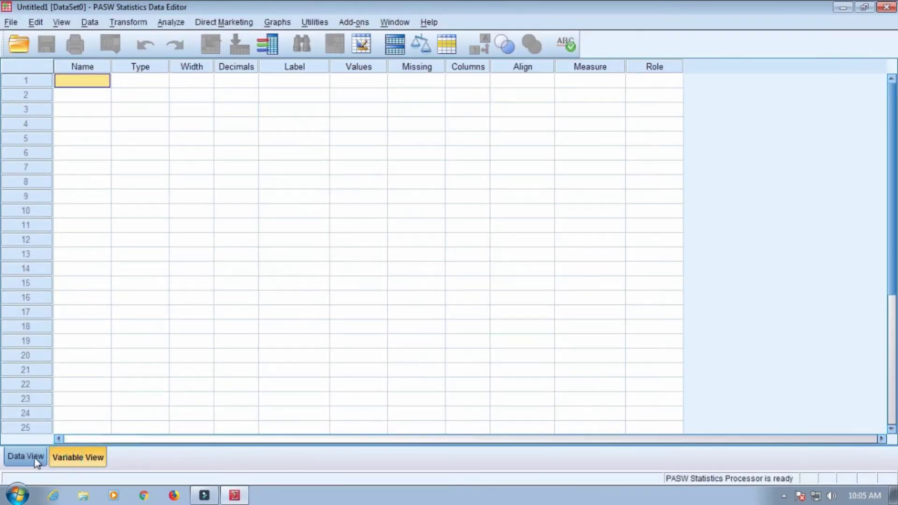
{"action": "left_click", "coordinate": [32, 457]}
{"action": "left_click", "coordinate": [274, 47]}
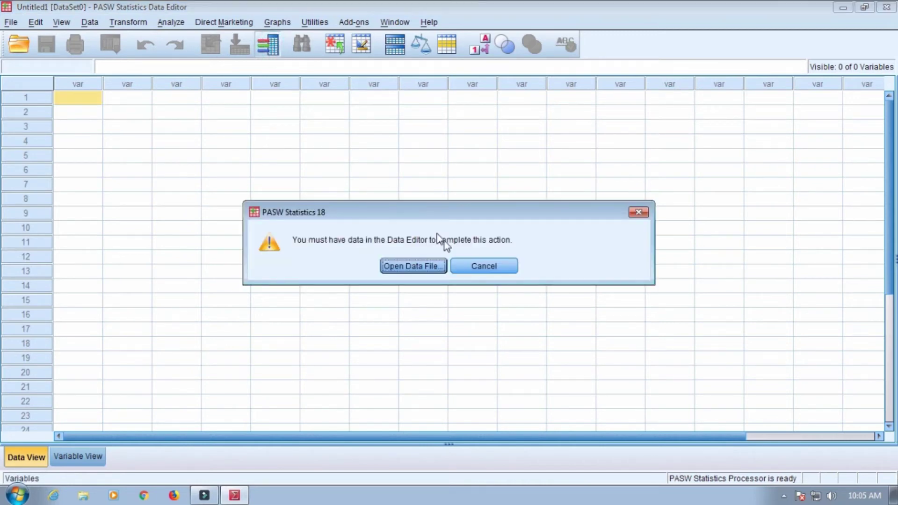
{"action": "left_click", "coordinate": [482, 266]}
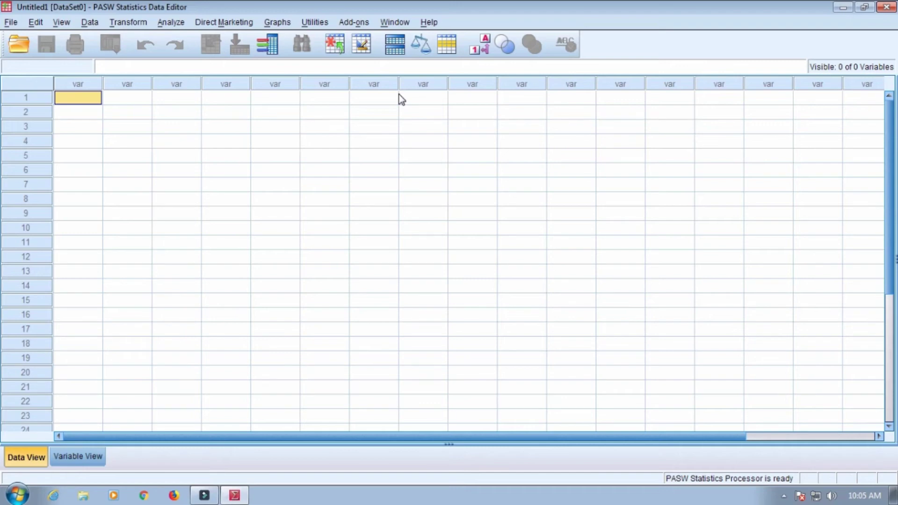
{"action": "left_click", "coordinate": [11, 22]}
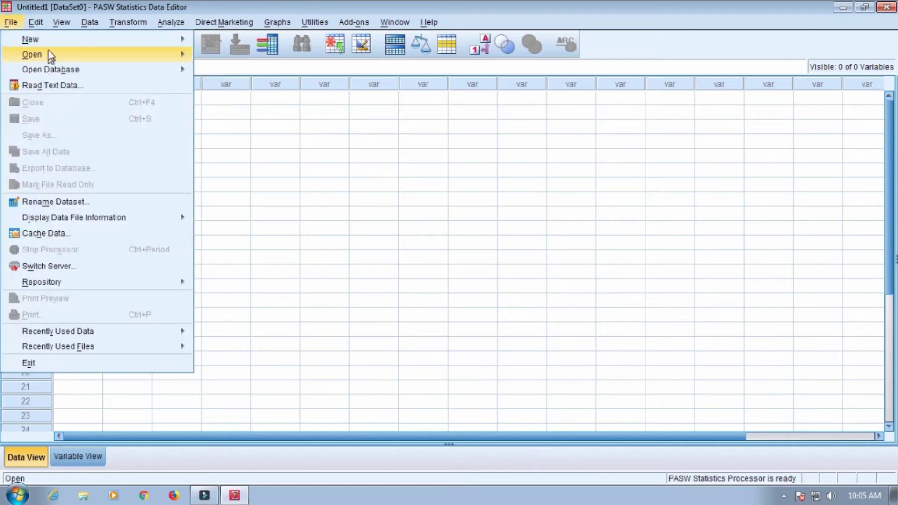
{"action": "left_click", "coordinate": [285, 241]}
{"action": "left_click", "coordinate": [239, 243]}
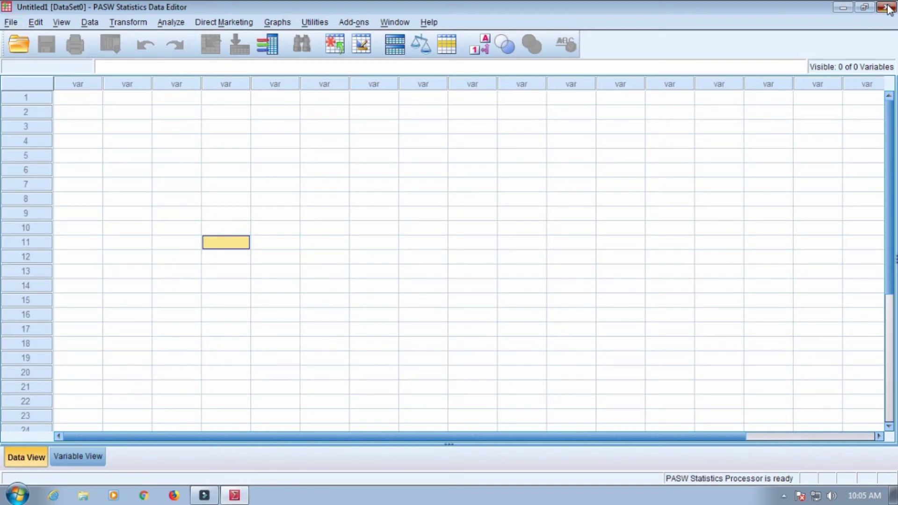
Open the Product Registration help entry
{"action": "left_click", "coordinate": [430, 22]}
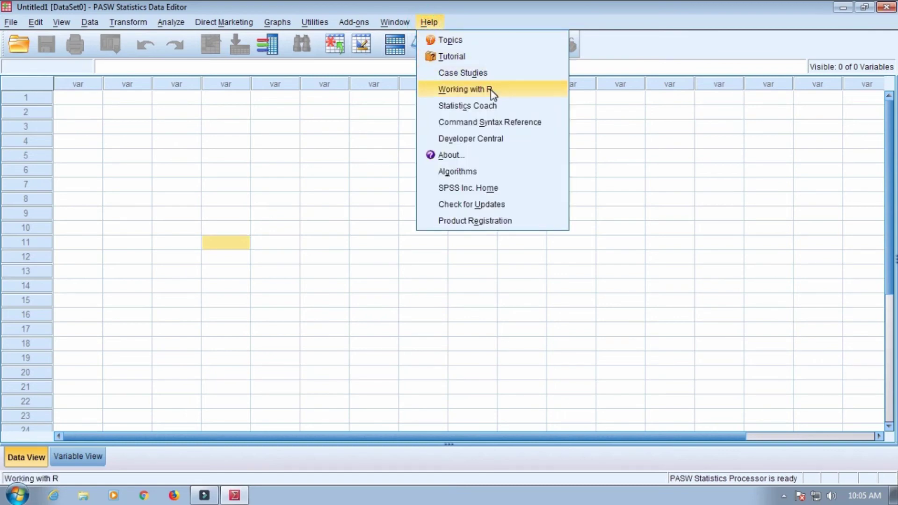
{"action": "left_click", "coordinate": [475, 221]}
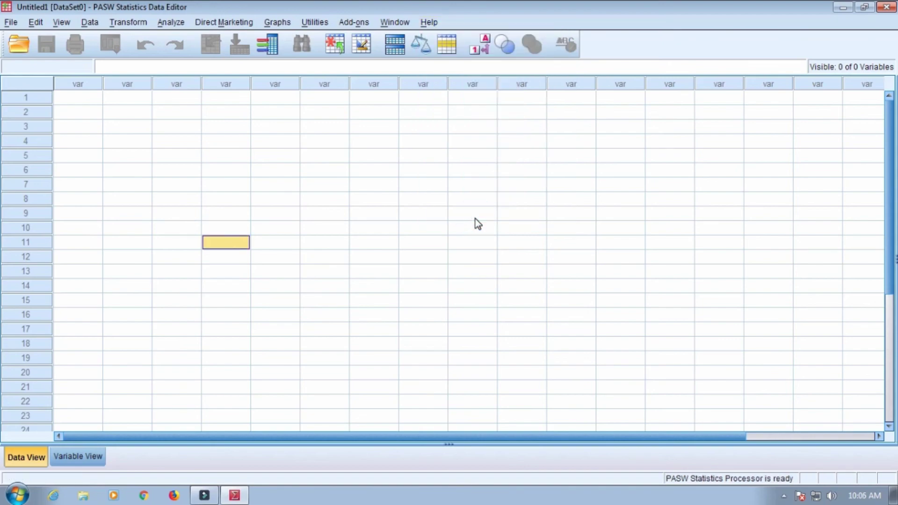